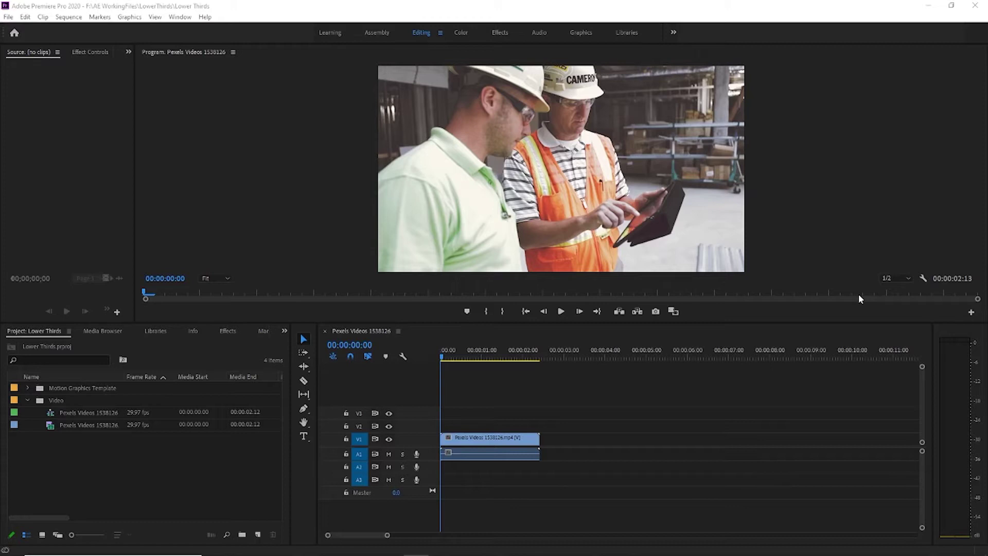
Switch to the Graphics workspace.
{"action": "left_click", "coordinate": [580, 32]}
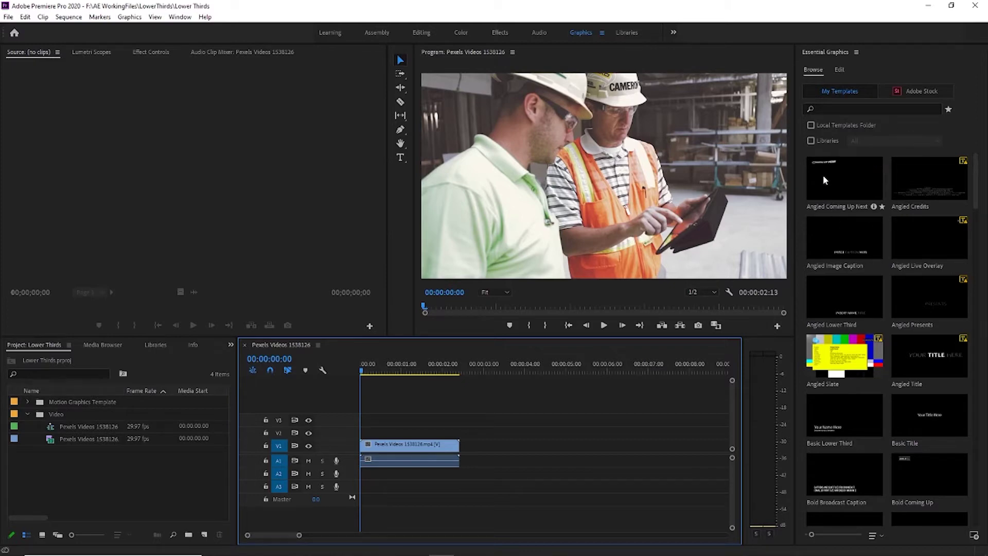
Place the Classic Image Caption template on track V2 above the start of the video clip.
{"action": "scroll", "coordinate": [931, 258], "scroll_direction": "down", "scroll_amount": 5}
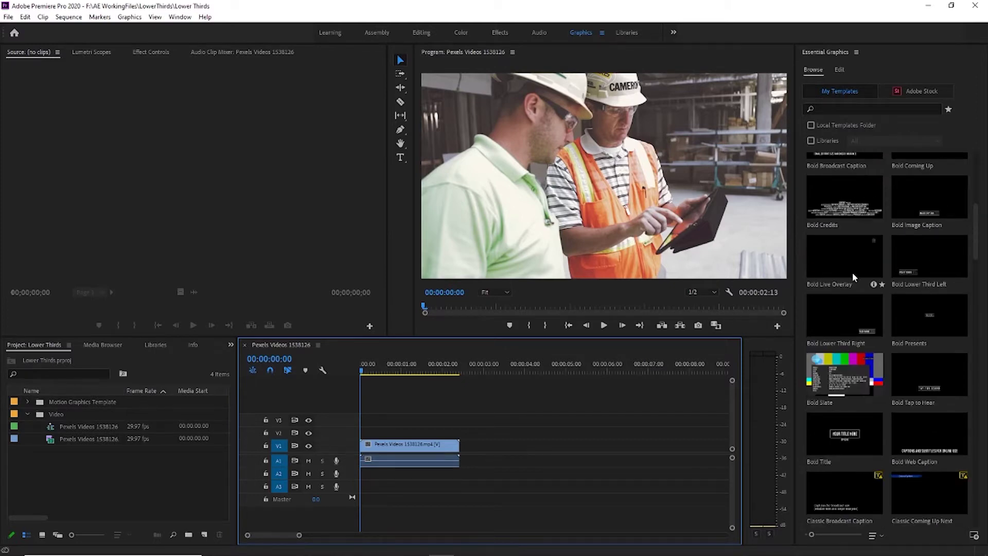
{"action": "left_click", "coordinate": [846, 322]}
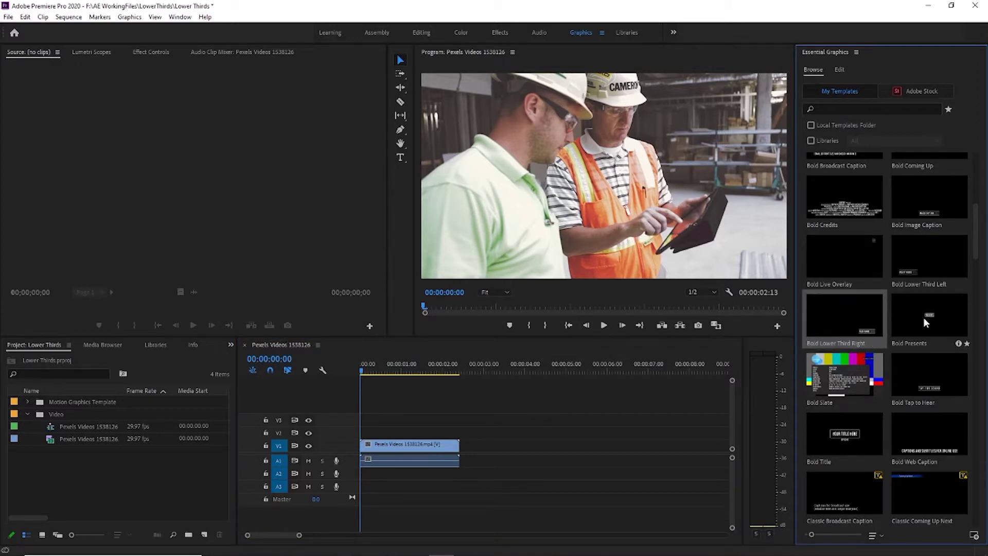
{"action": "scroll", "coordinate": [923, 317], "scroll_direction": "down", "scroll_amount": 2}
{"action": "scroll", "coordinate": [924, 323], "scroll_direction": "down", "scroll_amount": 2}
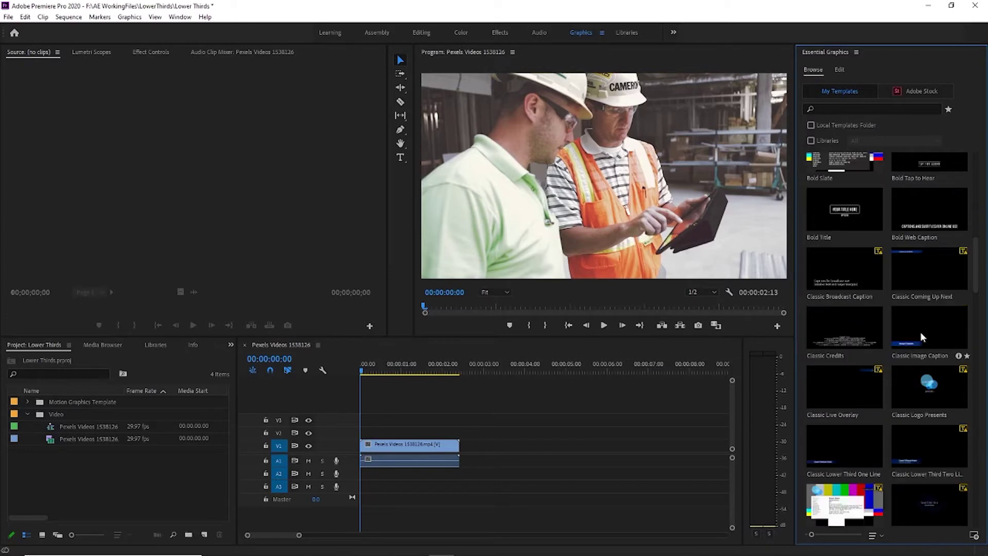
{"action": "left_click_drag", "start_coordinate": [920, 334], "coordinate": [362, 436]}
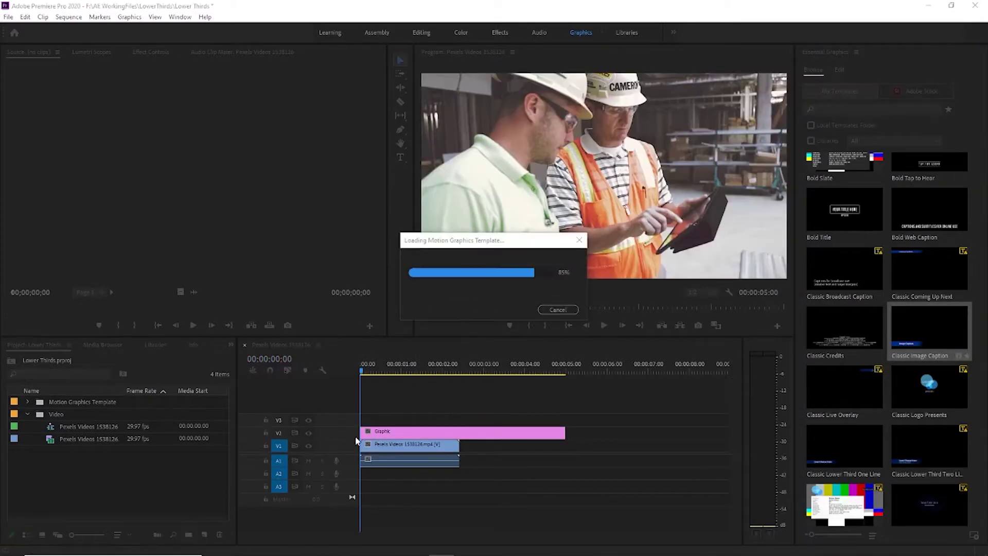
Preview the Image Caption graphic and trim its end to match the end of the video clip.
{"action": "left_click_drag", "start_coordinate": [370, 373], "coordinate": [515, 394]}
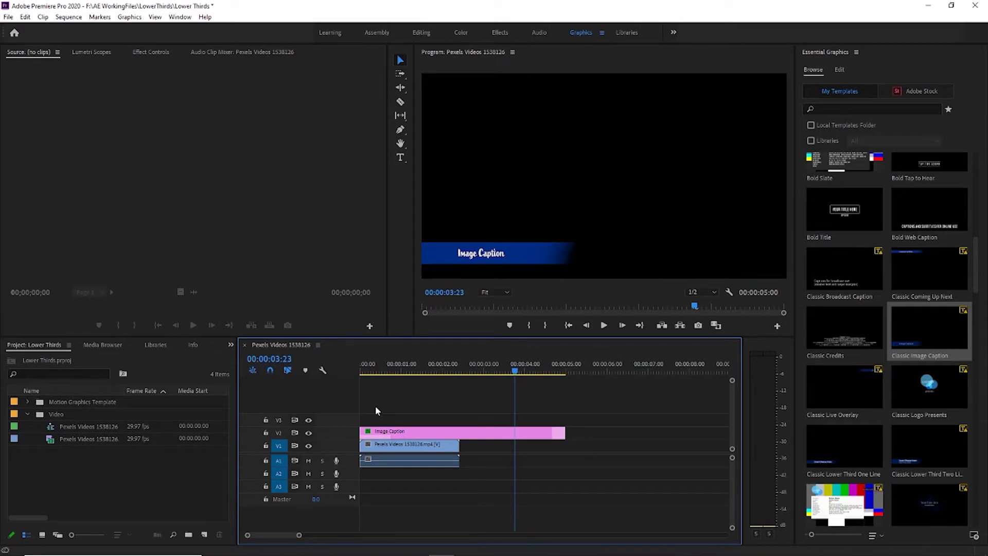
{"action": "key", "text": "Home"}
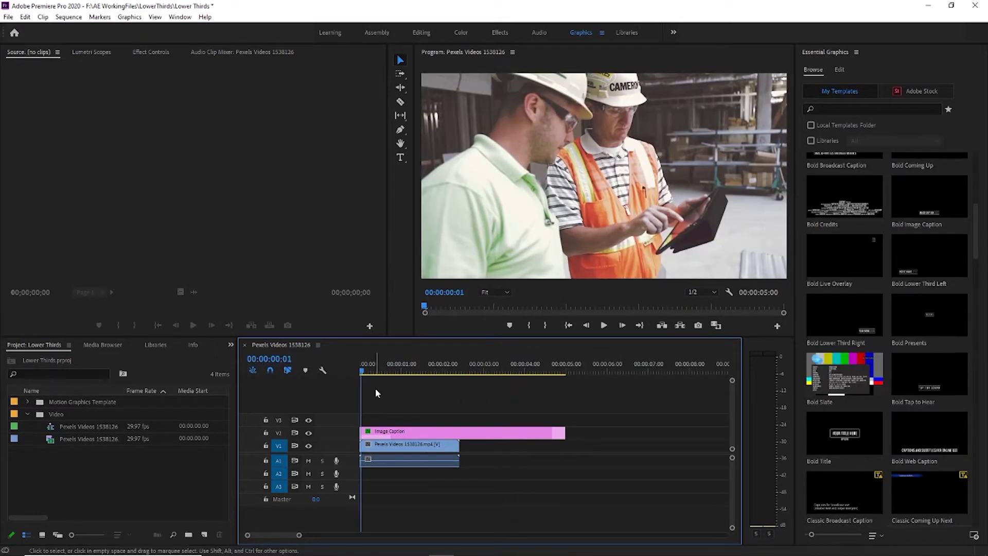
{"action": "left_click_drag", "start_coordinate": [362, 367], "coordinate": [419, 387]}
{"action": "left_click_drag", "start_coordinate": [564, 431], "coordinate": [459, 432]}
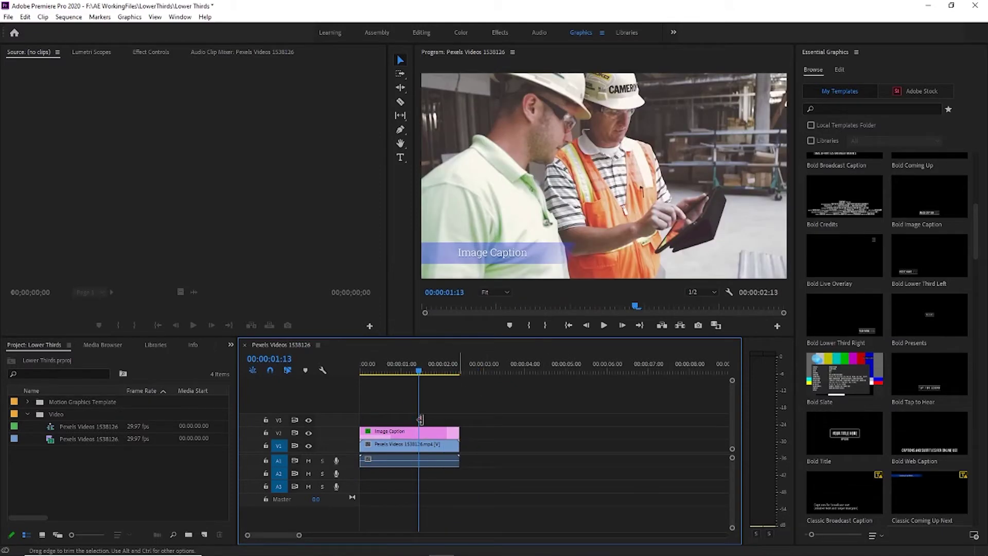
Delete the Image Caption graphic from the timeline and return to browsing the templates.
{"action": "left_click_drag", "start_coordinate": [417, 371], "coordinate": [360, 393]}
{"action": "left_click", "coordinate": [382, 431]}
{"action": "key", "text": "Delete"}
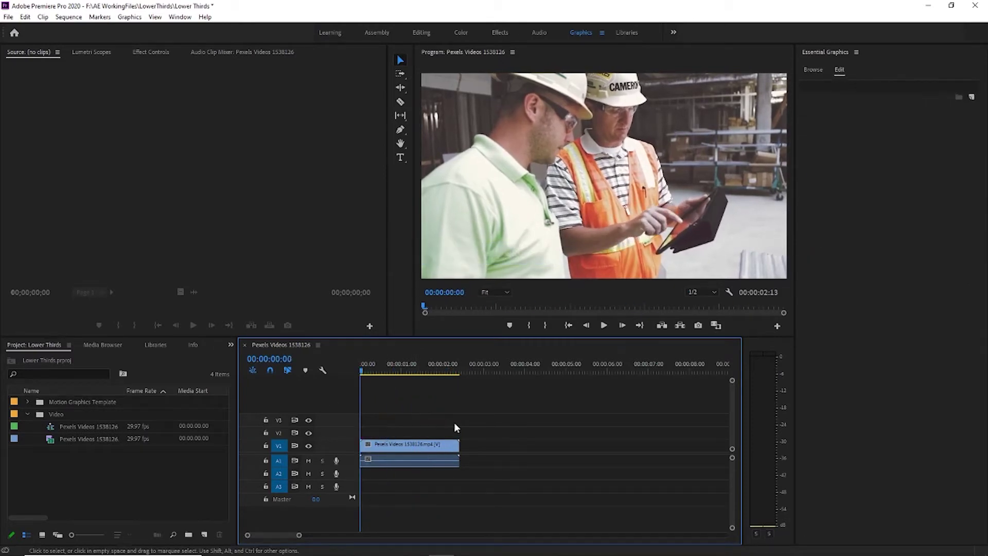
{"action": "left_click", "coordinate": [808, 72]}
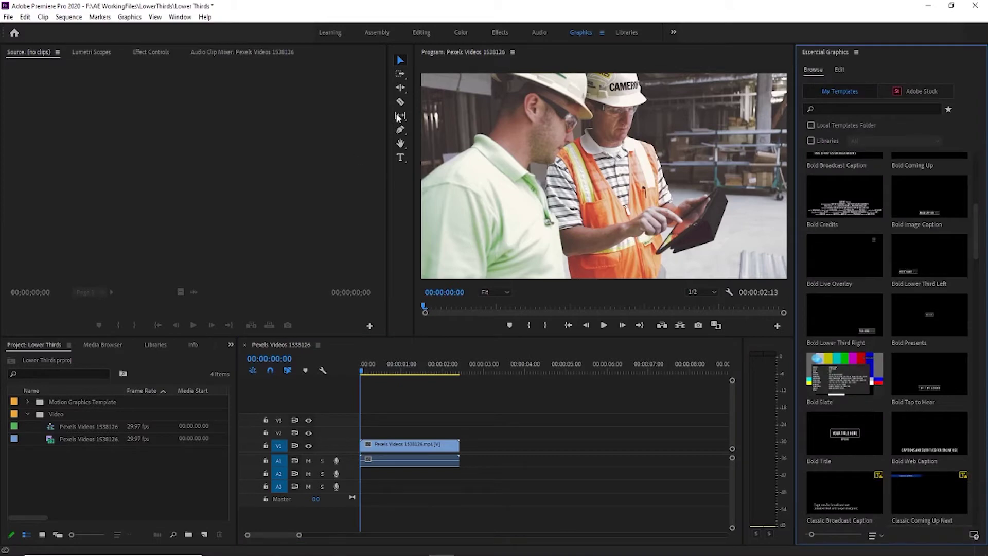
Create a text box in the lower-left area of the video frame reading "Construction Company".
{"action": "left_click", "coordinate": [399, 157]}
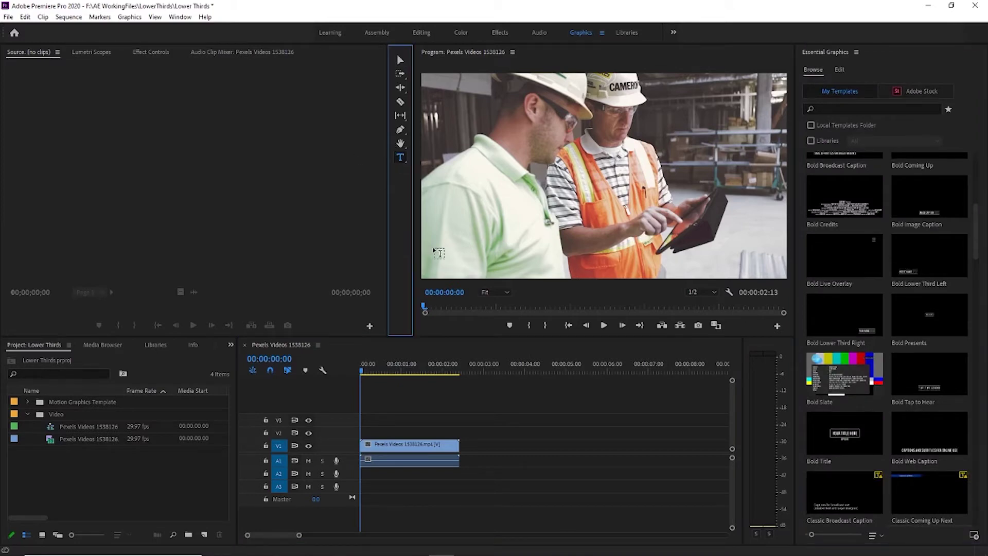
{"action": "left_click_drag", "start_coordinate": [428, 244], "coordinate": [527, 267]}
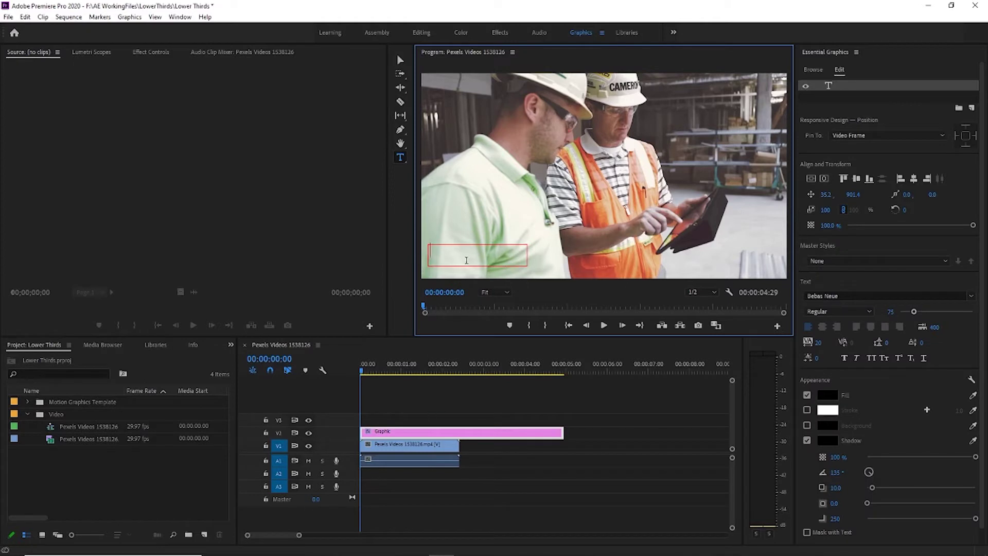
{"action": "type", "text": "Construction Company"}
{"action": "left_click", "coordinate": [623, 218]}
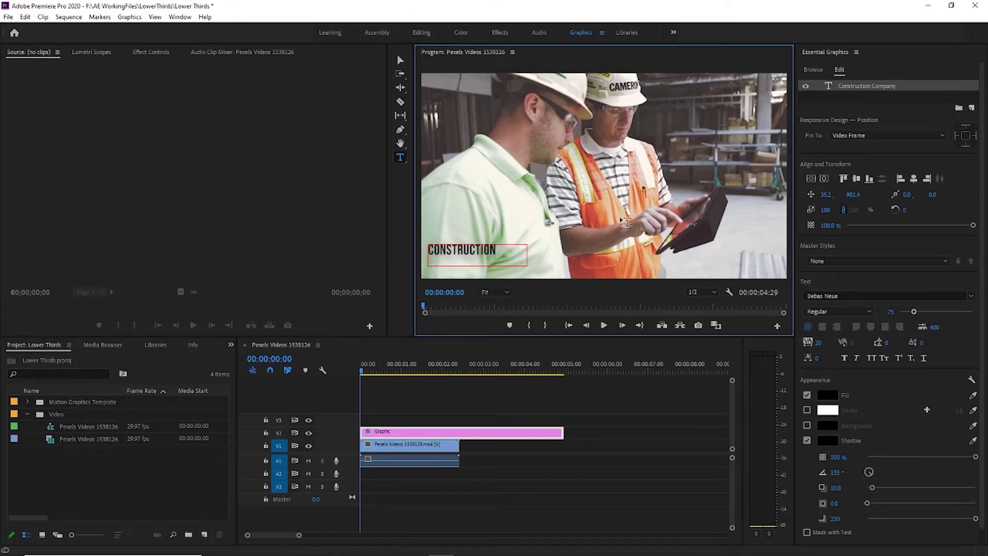
Widen the Construction Company text box so both words fit on one line.
{"action": "left_click", "coordinate": [401, 60]}
{"action": "left_click", "coordinate": [462, 250]}
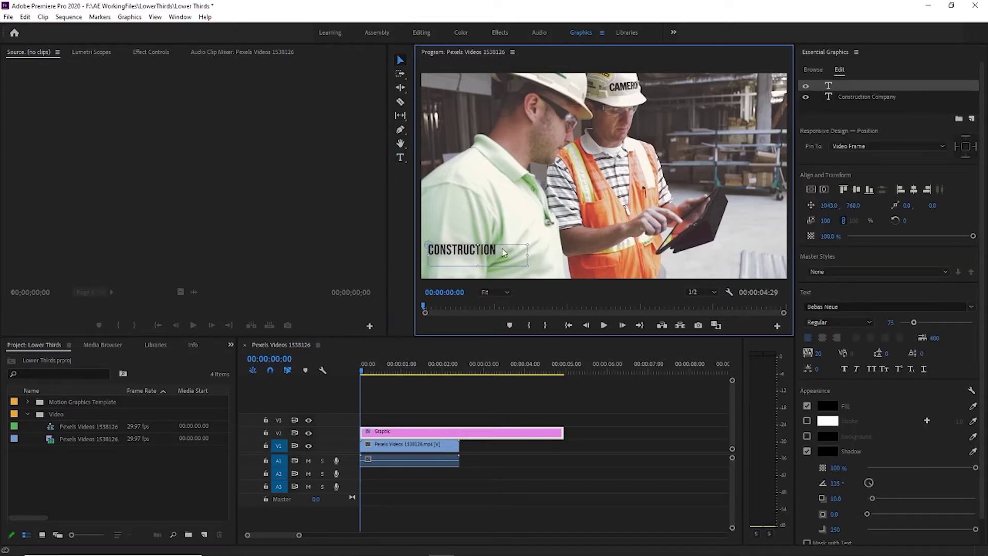
{"action": "left_click_drag", "start_coordinate": [507, 252], "coordinate": [552, 249]}
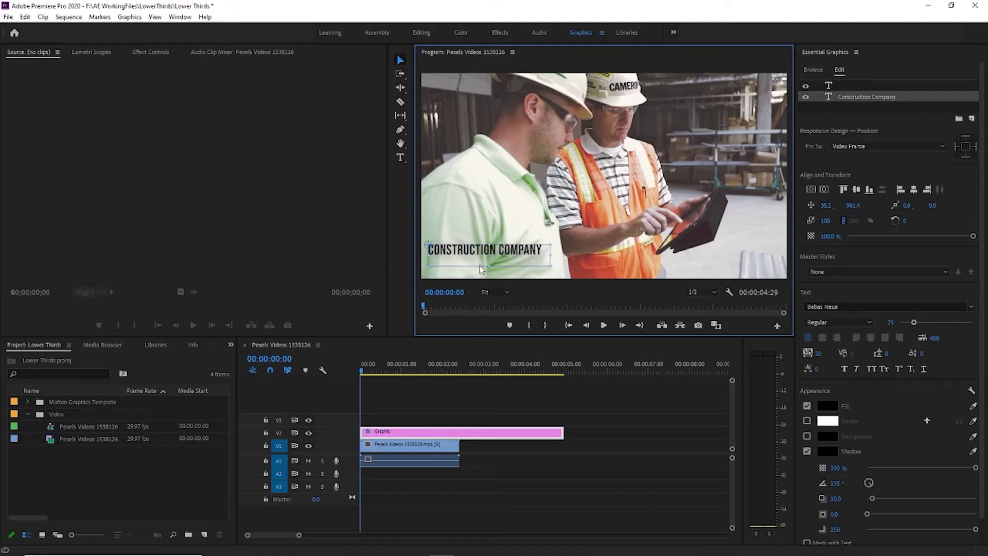
Add a second text box reading "Building STuff" directly beneath the Construction Company line.
{"action": "left_click", "coordinate": [401, 157]}
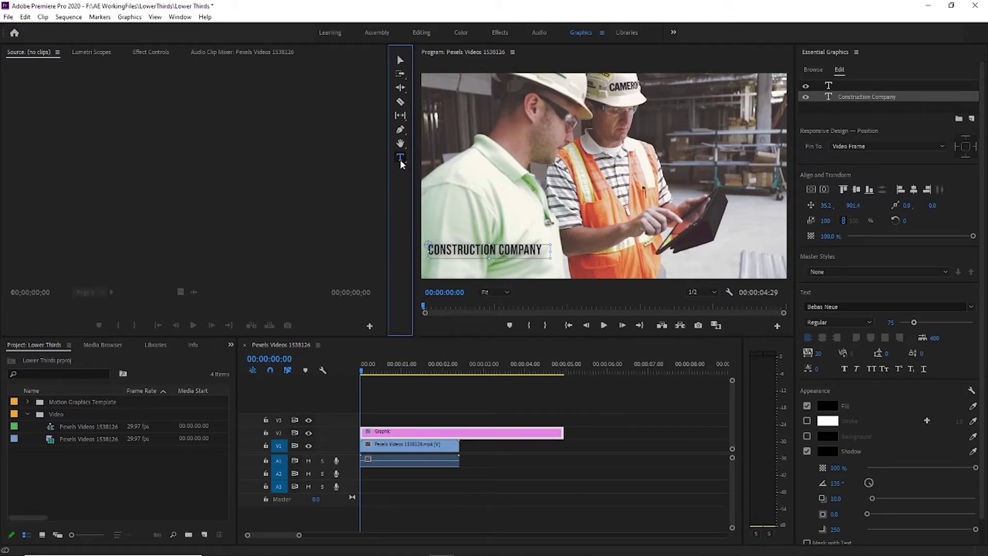
{"action": "left_click", "coordinate": [441, 267]}
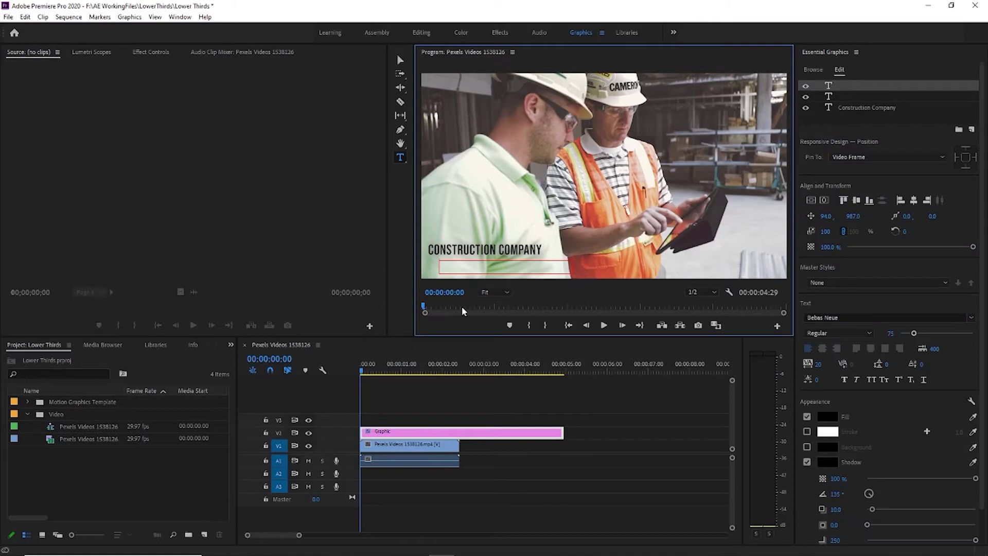
{"action": "type", "text": "Building Stuff"}
{"action": "left_click", "coordinate": [573, 248]}
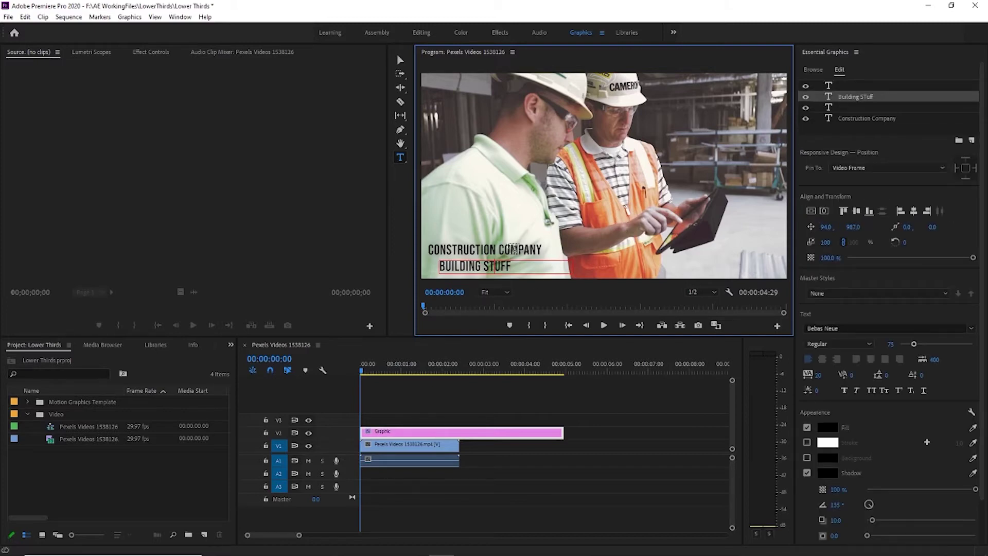
Delete the two empty text layers from the graphic.
{"action": "left_click", "coordinate": [828, 86]}
{"action": "key", "text": "Delete"}
{"action": "left_click", "coordinate": [844, 98]}
{"action": "key", "text": "Delete"}
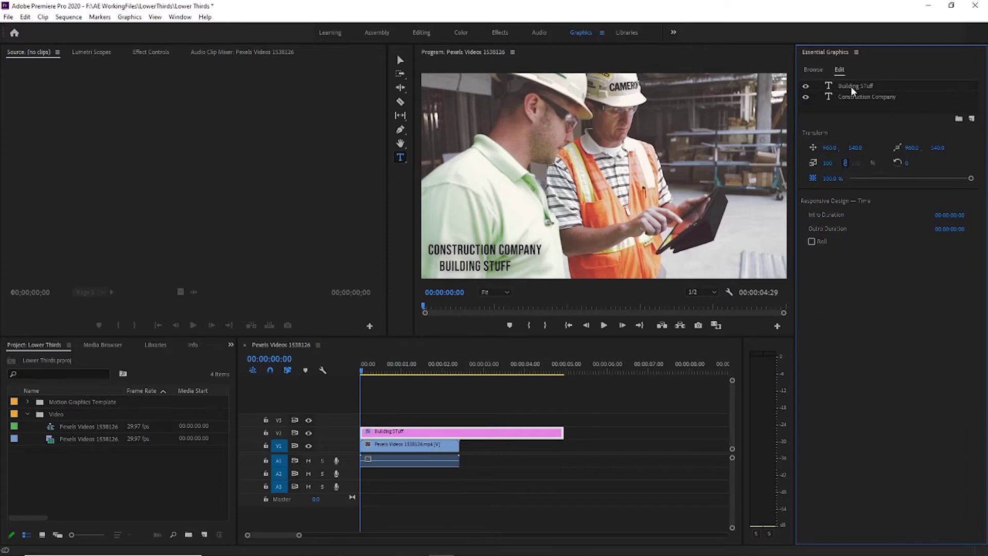
Reduce the Building STuff font size to about 35 and shrink its text box to fit the words.
{"action": "left_click", "coordinate": [852, 89]}
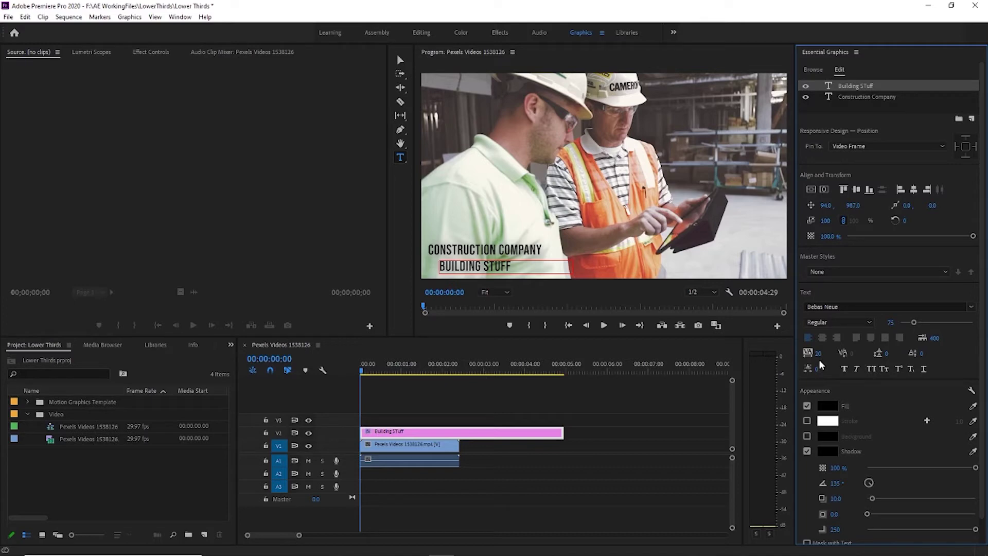
{"action": "left_click_drag", "start_coordinate": [914, 323], "coordinate": [906, 324]}
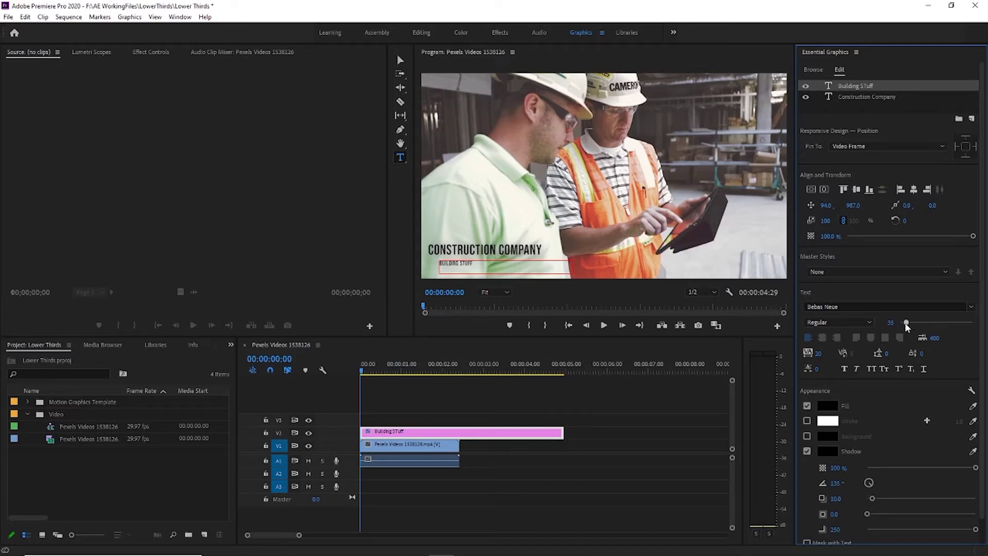
{"action": "left_click", "coordinate": [400, 60]}
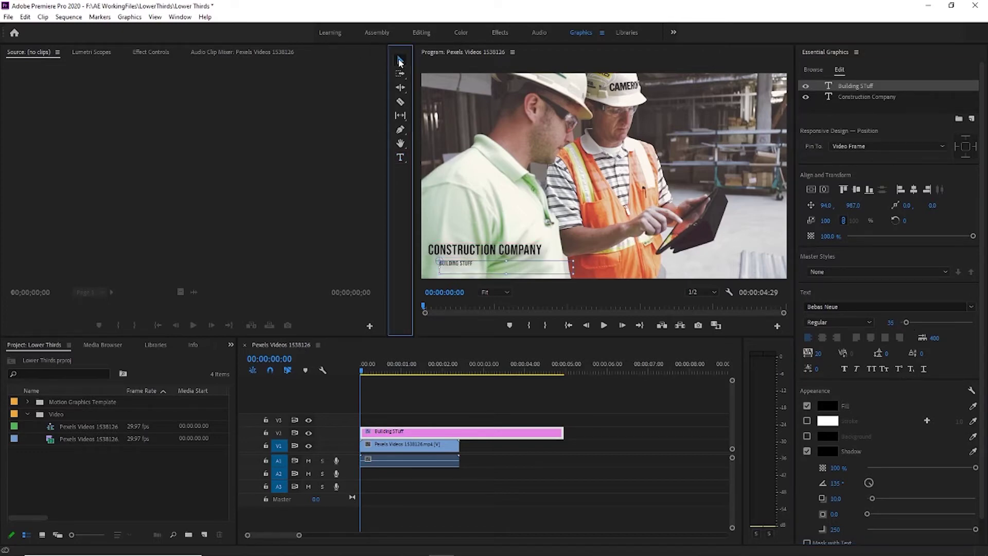
{"action": "left_click_drag", "start_coordinate": [575, 266], "coordinate": [455, 266]}
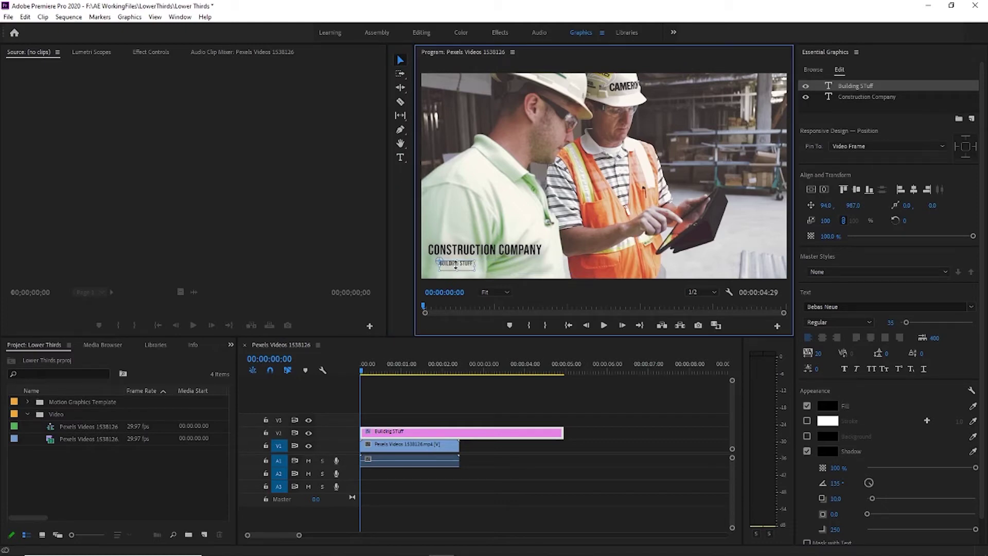
{"action": "left_click", "coordinate": [553, 250]}
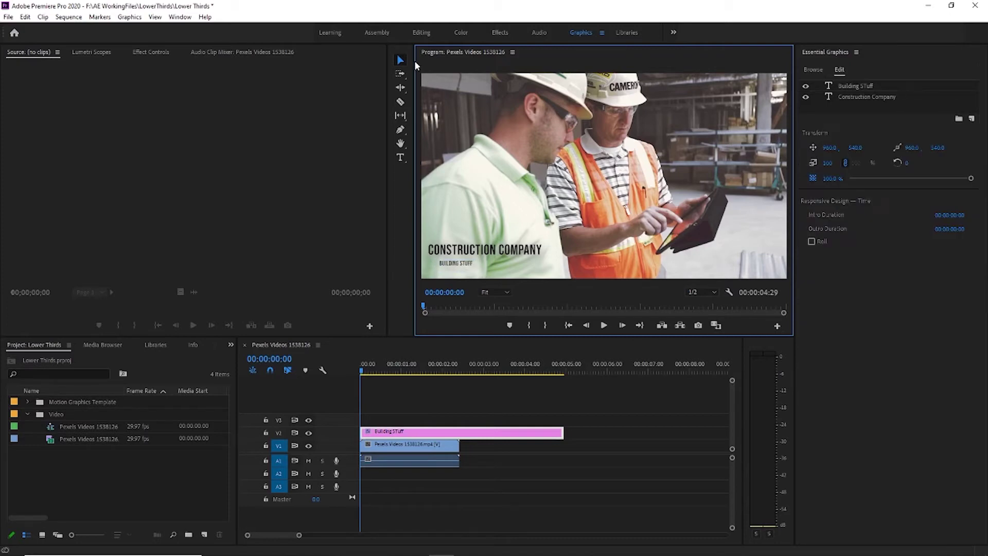
Tighten the Construction Company text box around its words and right-align the two text layers with each other.
{"action": "left_click", "coordinate": [484, 251]}
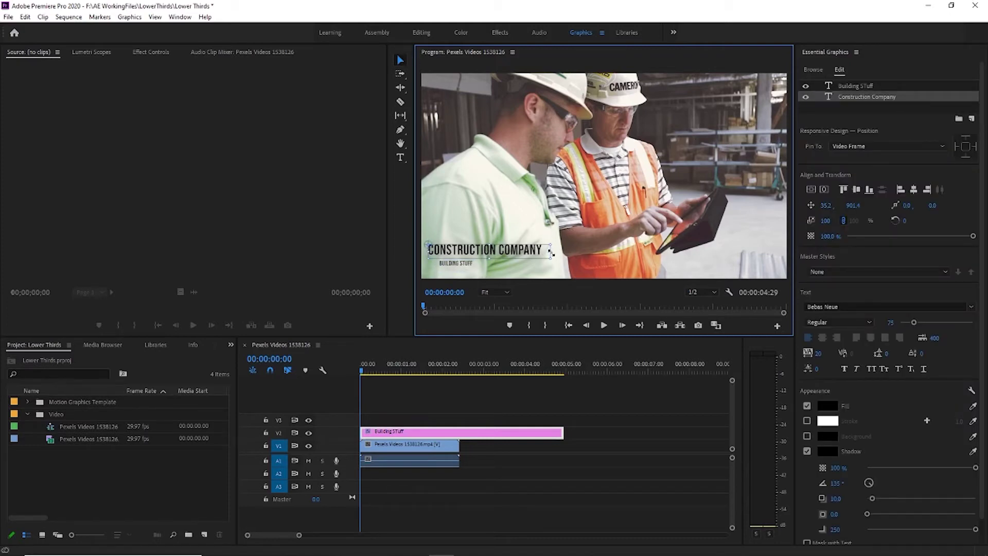
{"action": "left_click_drag", "start_coordinate": [553, 251], "coordinate": [544, 251]}
{"action": "left_click_drag", "start_coordinate": [422, 219], "coordinate": [557, 272]}
{"action": "left_click", "coordinate": [928, 147]}
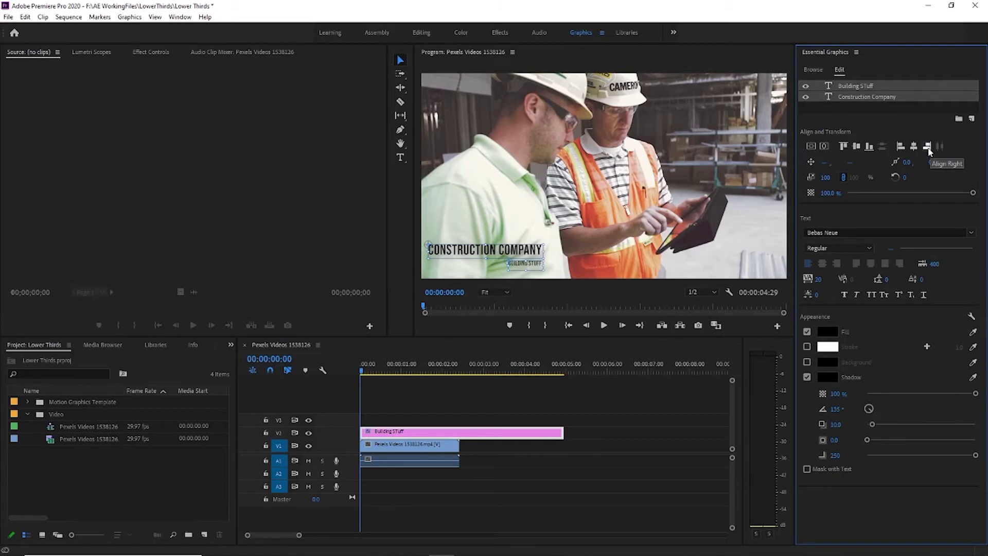
{"action": "left_click", "coordinate": [901, 148]}
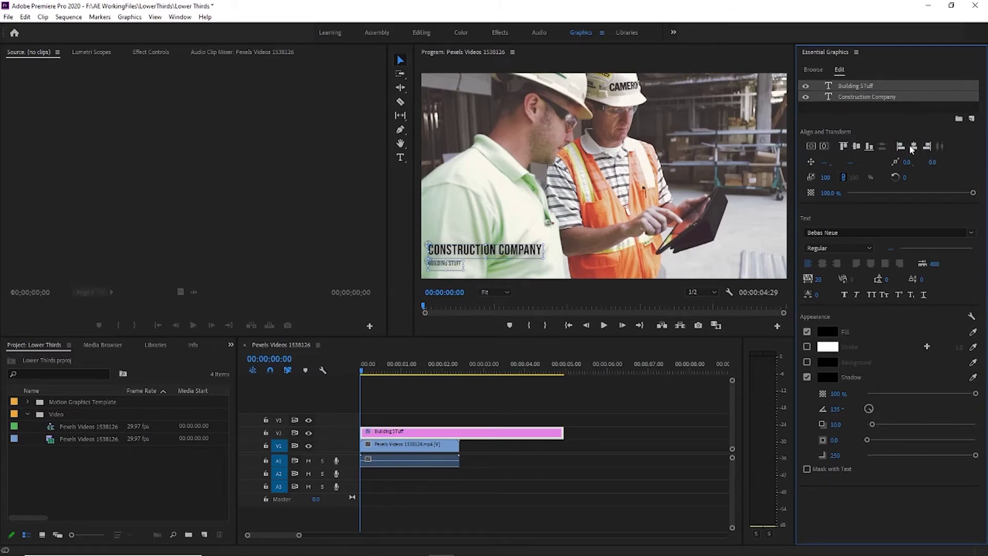
{"action": "left_click", "coordinate": [914, 146]}
{"action": "left_click", "coordinate": [927, 147]}
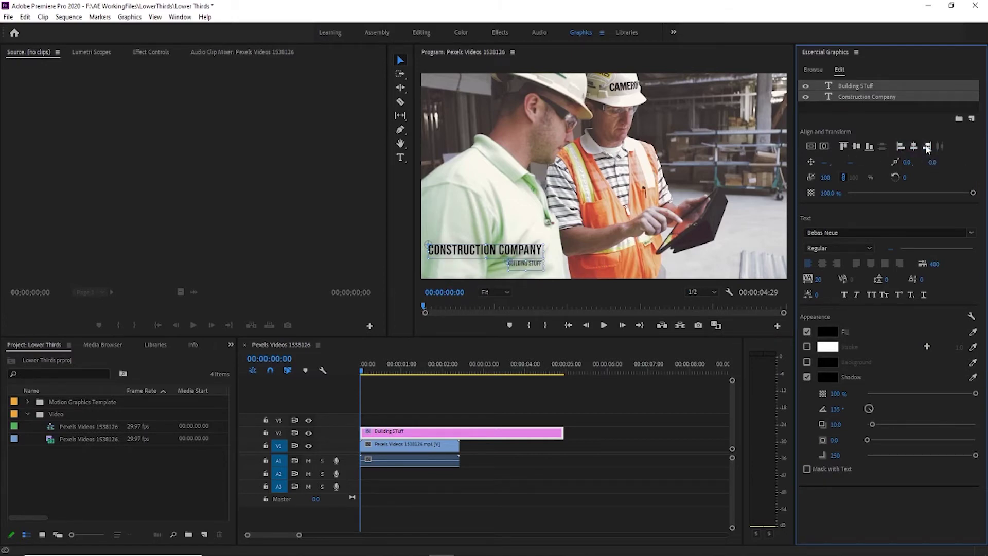
{"action": "left_click", "coordinate": [572, 170]}
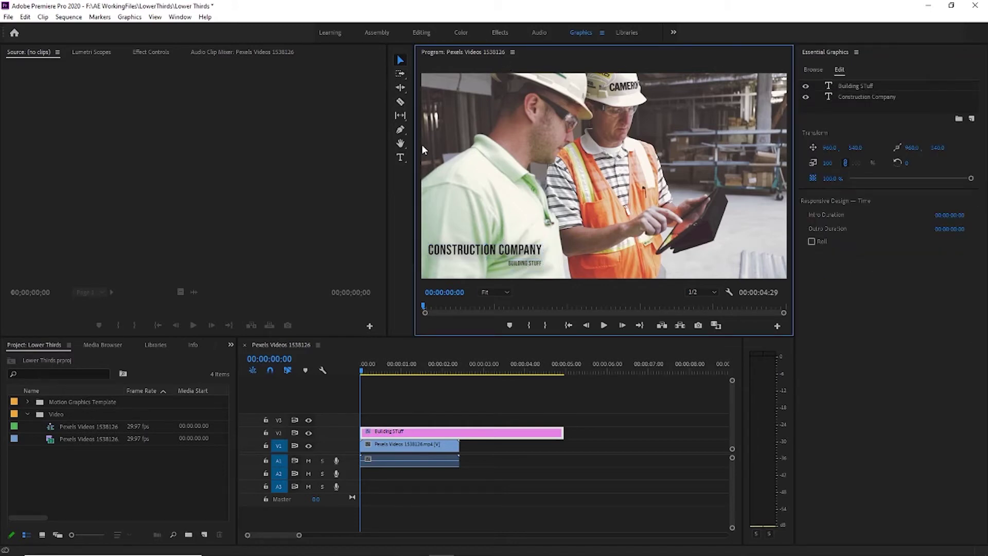
Add a white rectangle shape, flatten and widen it, and place it over the Building STuff line at about 418, 1019.
{"action": "left_click", "coordinate": [972, 119]}
{"action": "left_click", "coordinate": [972, 120]}
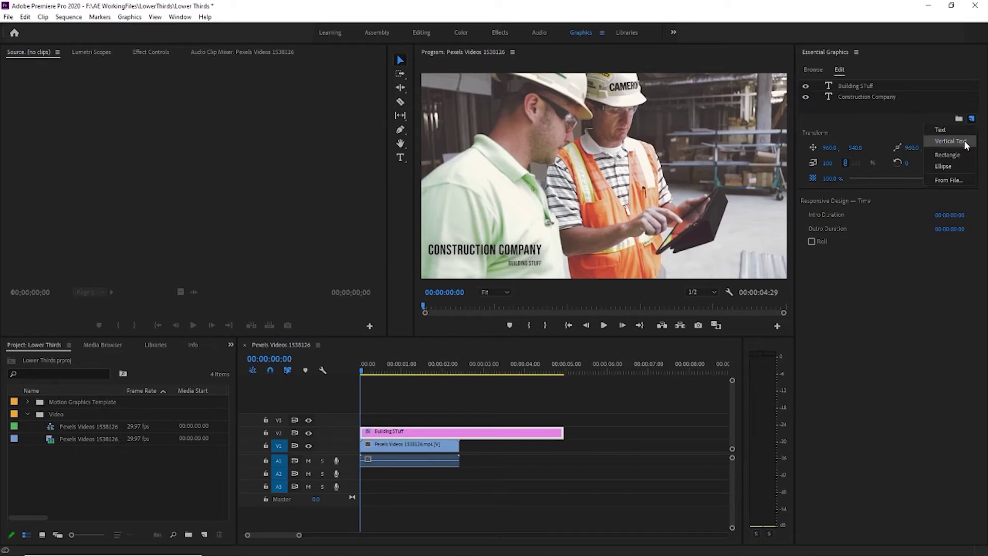
{"action": "left_click", "coordinate": [967, 161]}
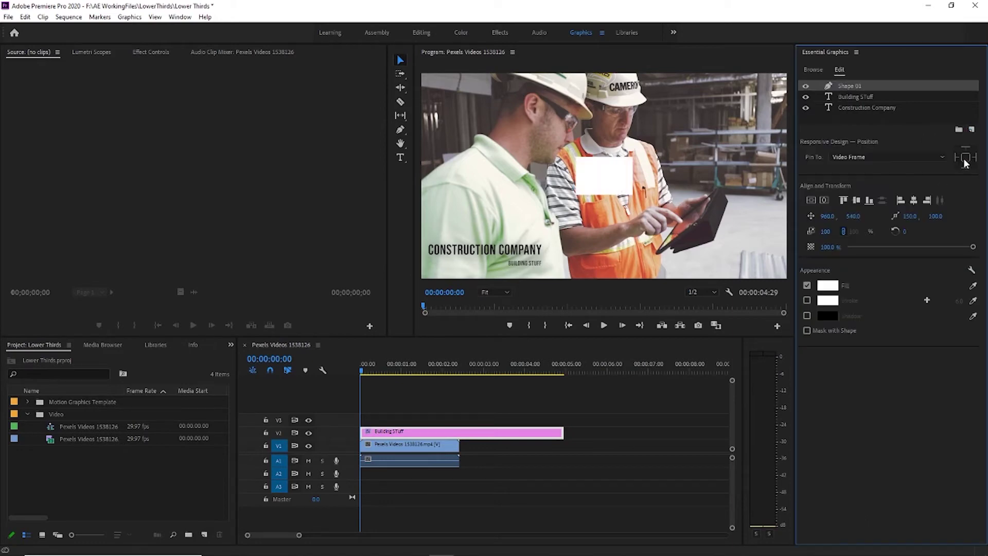
{"action": "left_click_drag", "start_coordinate": [613, 168], "coordinate": [546, 246]}
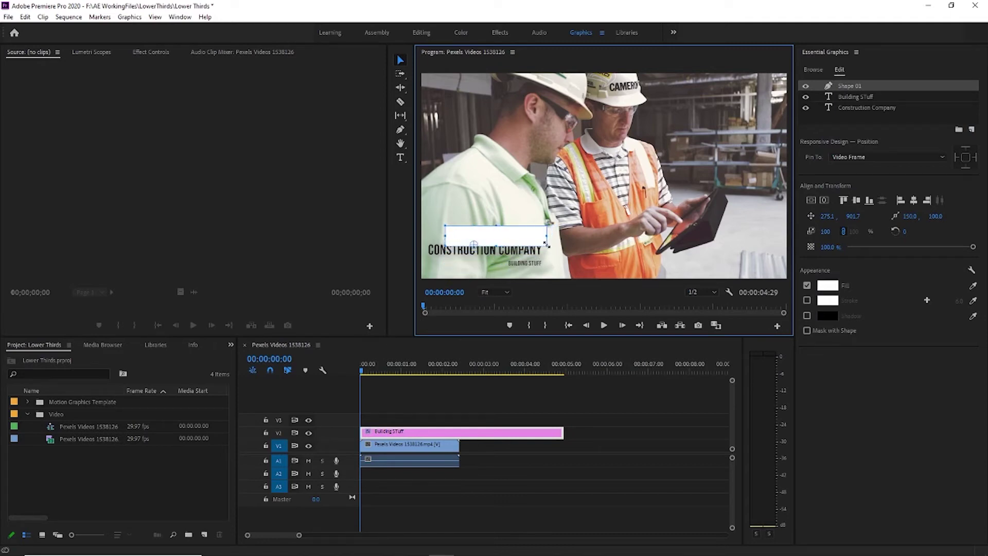
{"action": "left_click_drag", "start_coordinate": [480, 253], "coordinate": [497, 237]}
{"action": "left_click_drag", "start_coordinate": [518, 230], "coordinate": [526, 266]}
Move the rectangle layer beneath both text layers and shrink the rectangle to fit closely around the Building STuff text.
{"action": "left_click", "coordinate": [848, 109]}
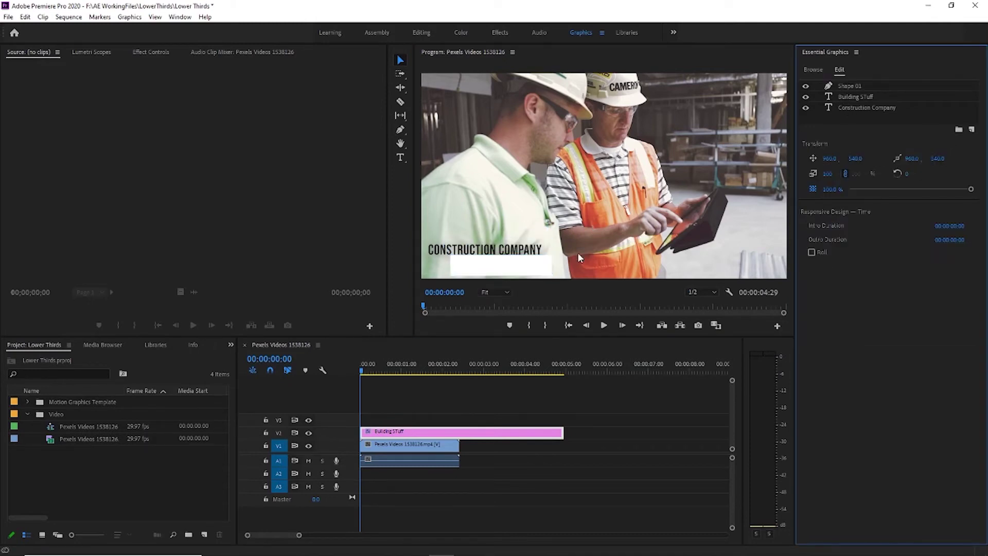
{"action": "left_click", "coordinate": [856, 85]}
{"action": "left_click_drag", "start_coordinate": [857, 85], "coordinate": [859, 117]}
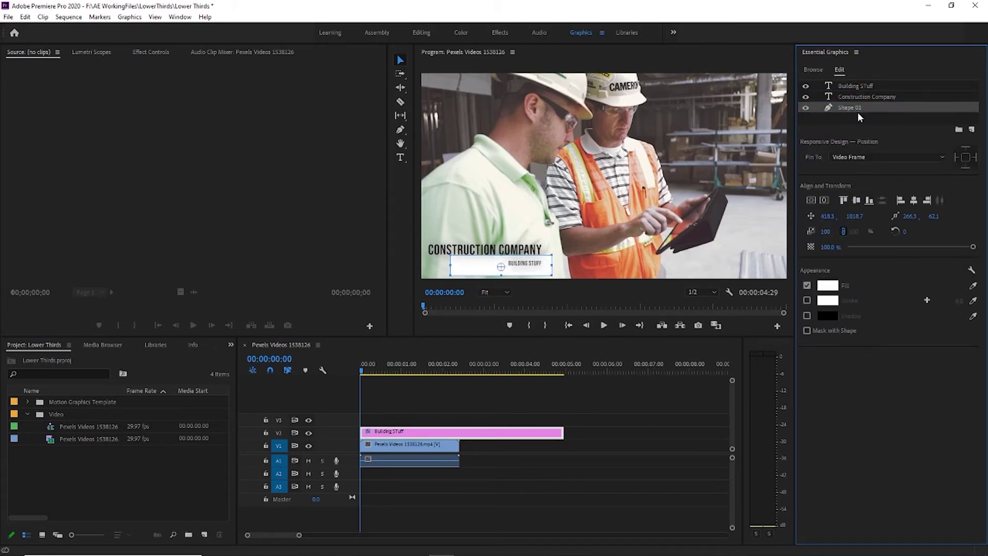
{"action": "left_click_drag", "start_coordinate": [451, 264], "coordinate": [502, 264]}
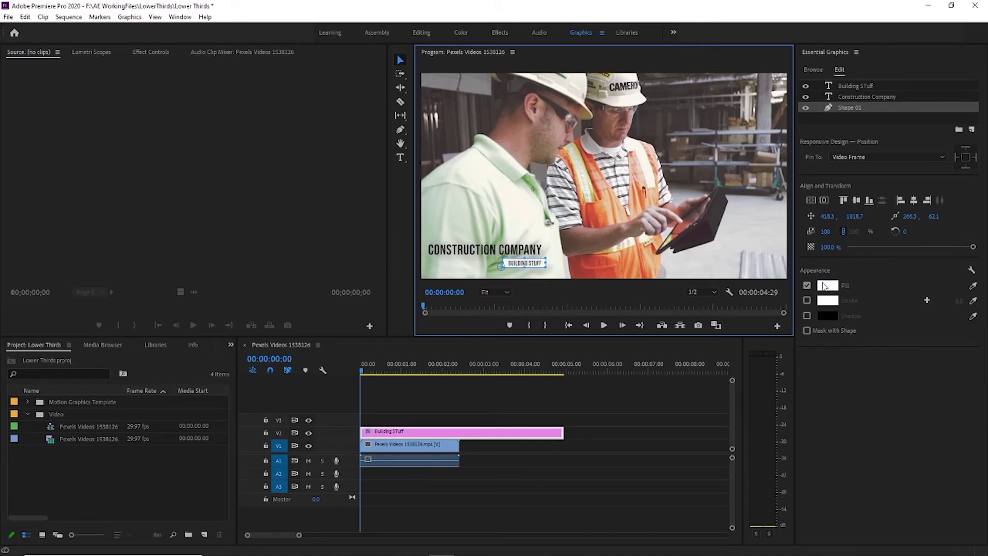
Set the background rectangle's fill colour to black (000000).
{"action": "left_click", "coordinate": [826, 286]}
{"action": "left_click_drag", "start_coordinate": [487, 289], "coordinate": [479, 247]}
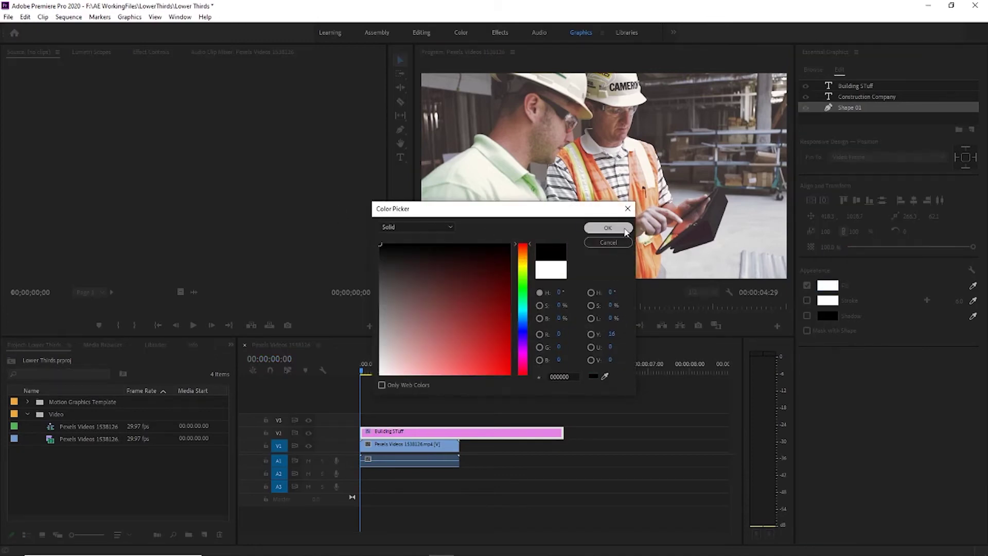
{"action": "left_click", "coordinate": [608, 228]}
Change the fill colour of the Building STuff text to white (FFFFFF).
{"action": "left_click", "coordinate": [857, 84]}
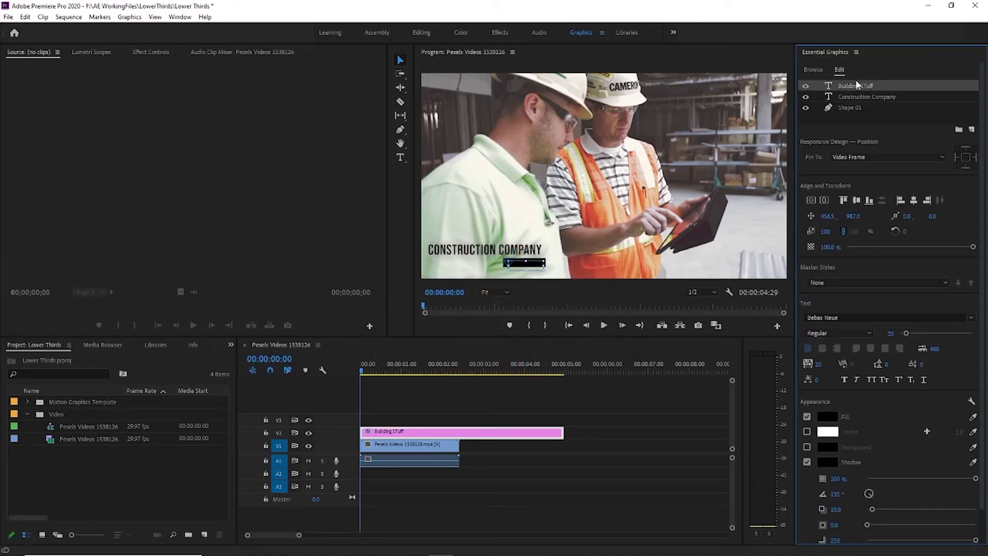
{"action": "left_click", "coordinate": [828, 418]}
{"action": "left_click_drag", "start_coordinate": [392, 329], "coordinate": [344, 385]}
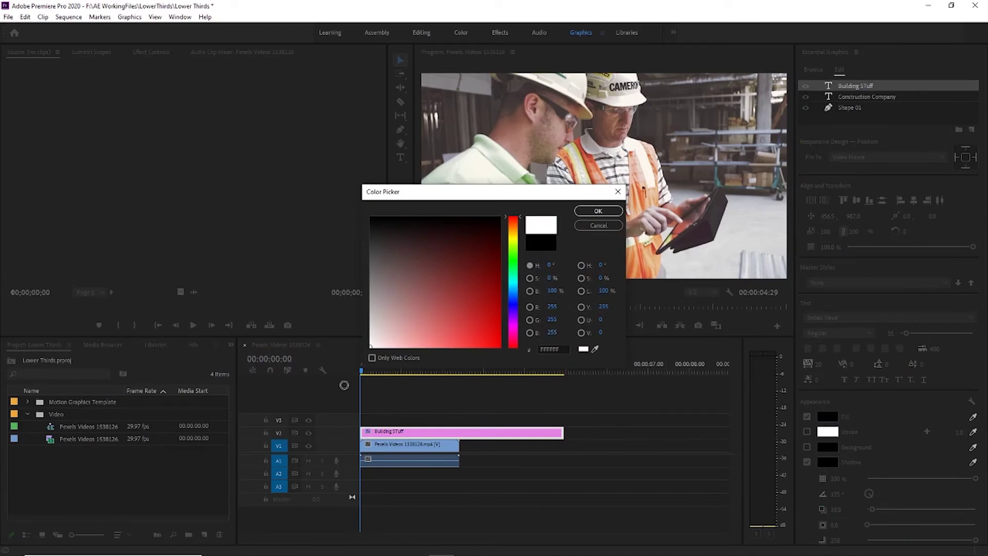
{"action": "left_click", "coordinate": [598, 211]}
Nudge the Building STuff text slightly to centre it within the black rectangle, and clear the selection.
{"action": "left_click", "coordinate": [675, 231]}
{"action": "left_click", "coordinate": [525, 264]}
{"action": "left_click_drag", "start_coordinate": [525, 264], "coordinate": [525, 263]}
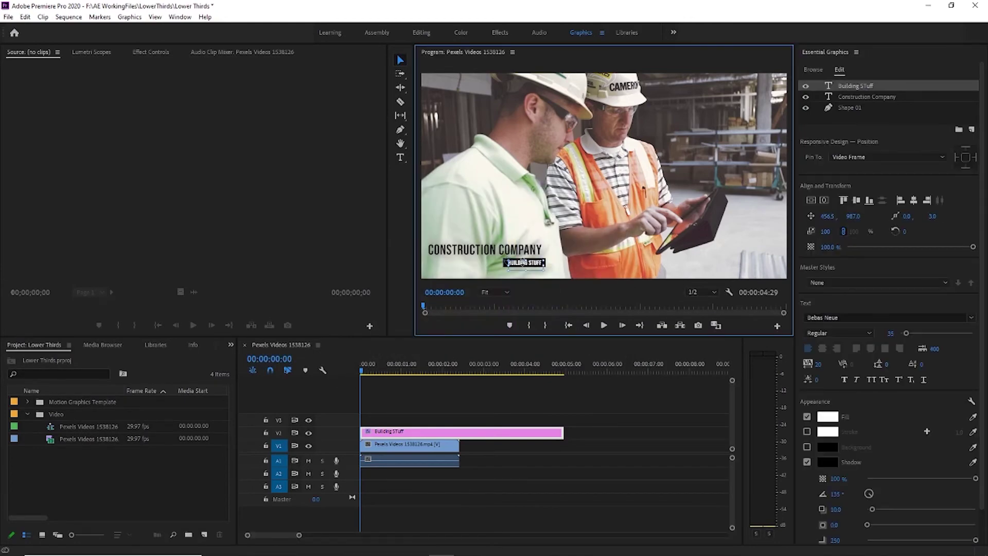
{"action": "left_click", "coordinate": [562, 249]}
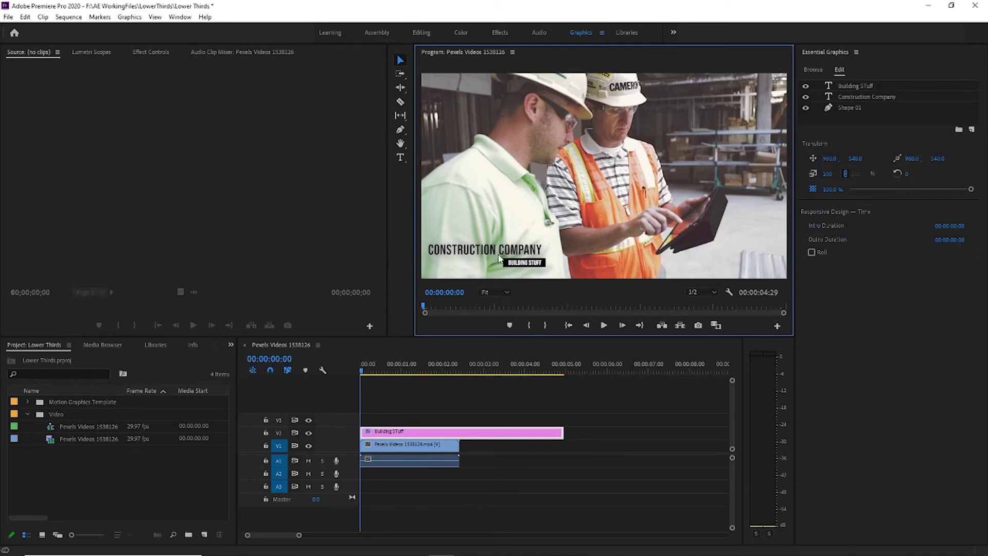
Trim the end of the Building STuff graphic clip to match the end of the video clip beneath it.
{"action": "left_click", "coordinate": [566, 432]}
{"action": "left_click_drag", "start_coordinate": [566, 432], "coordinate": [464, 451]}
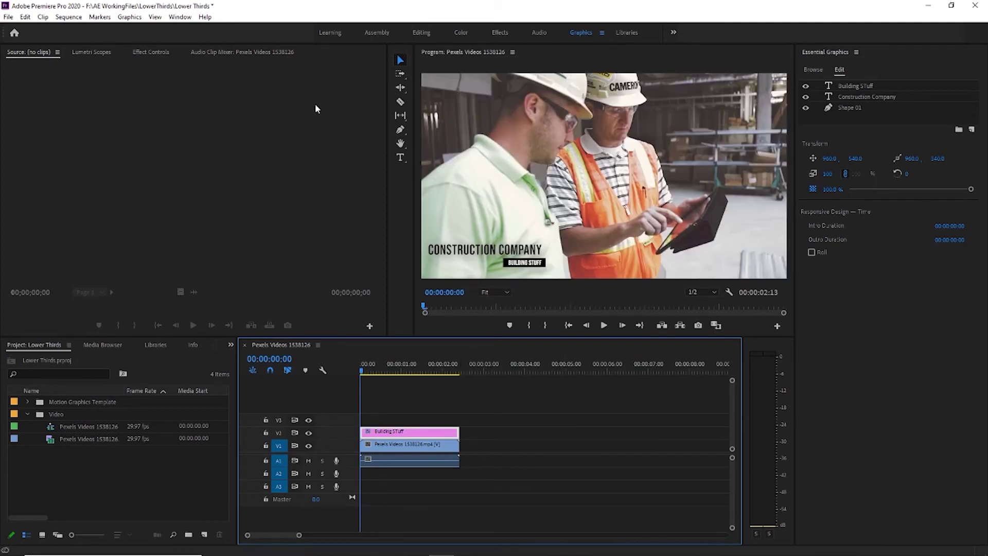
Switch to the Effects workspace and apply a Cross Dissolve to both the start and the end of the graphic clip.
{"action": "left_click", "coordinate": [498, 33]}
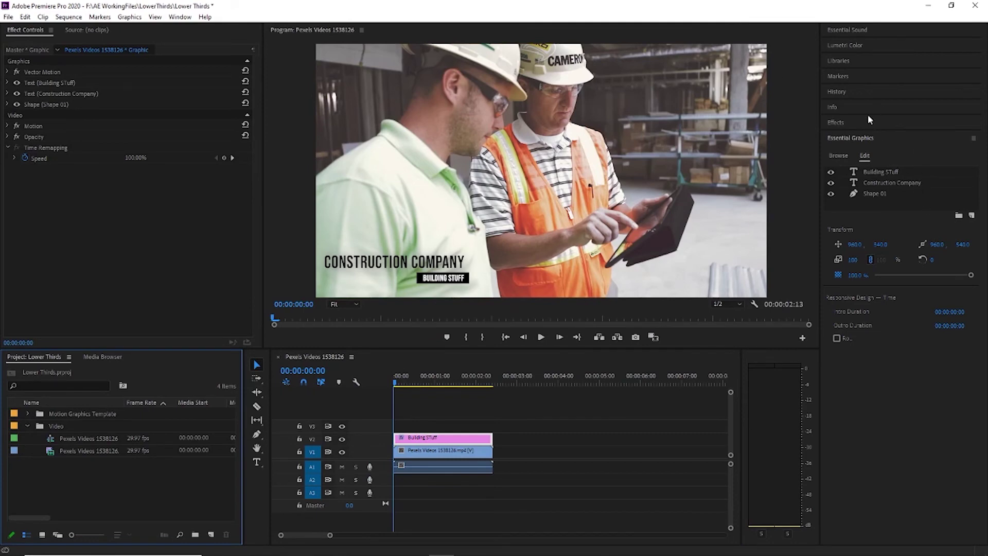
{"action": "left_click", "coordinate": [852, 122]}
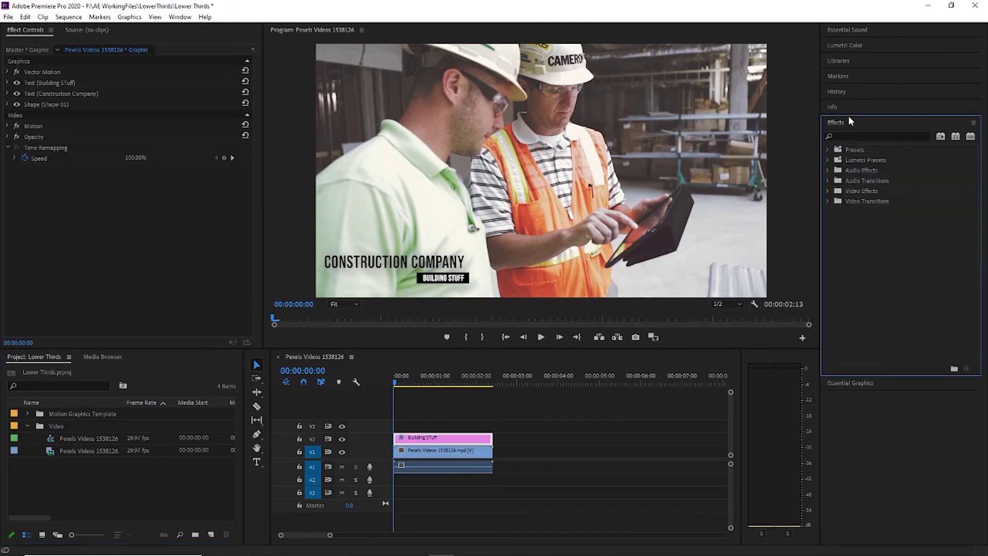
{"action": "left_click", "coordinate": [867, 201]}
{"action": "left_click", "coordinate": [829, 201]}
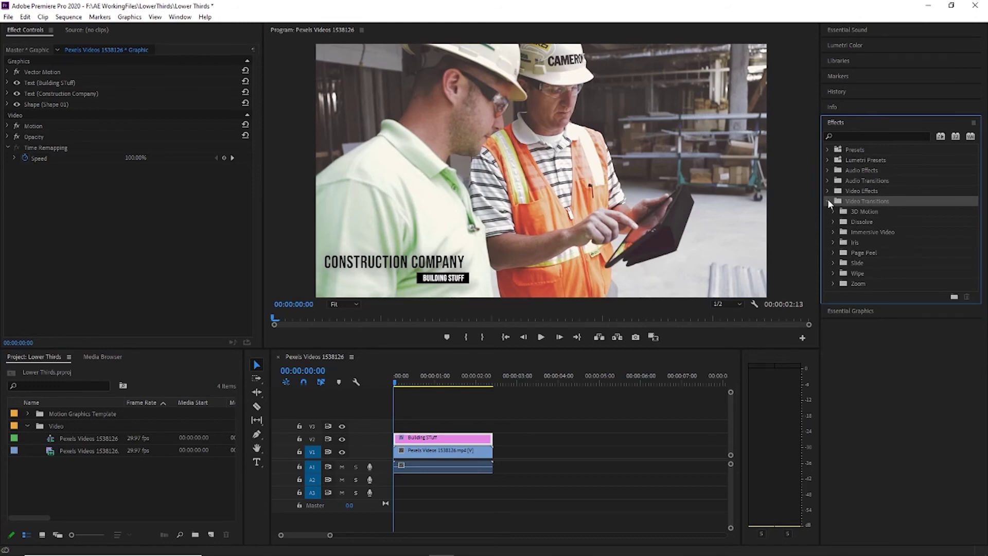
{"action": "left_click", "coordinate": [833, 222]}
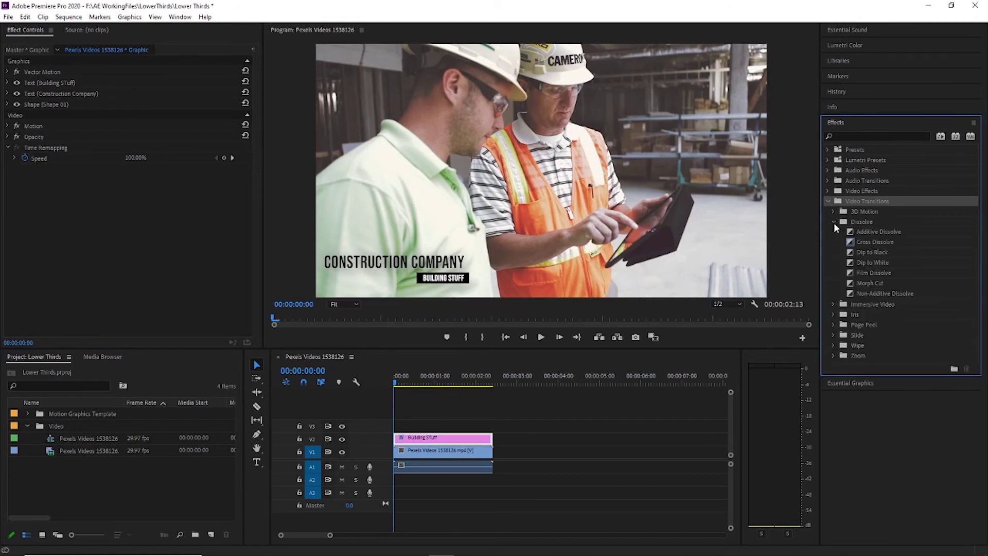
{"action": "left_click_drag", "start_coordinate": [870, 244], "coordinate": [401, 443]}
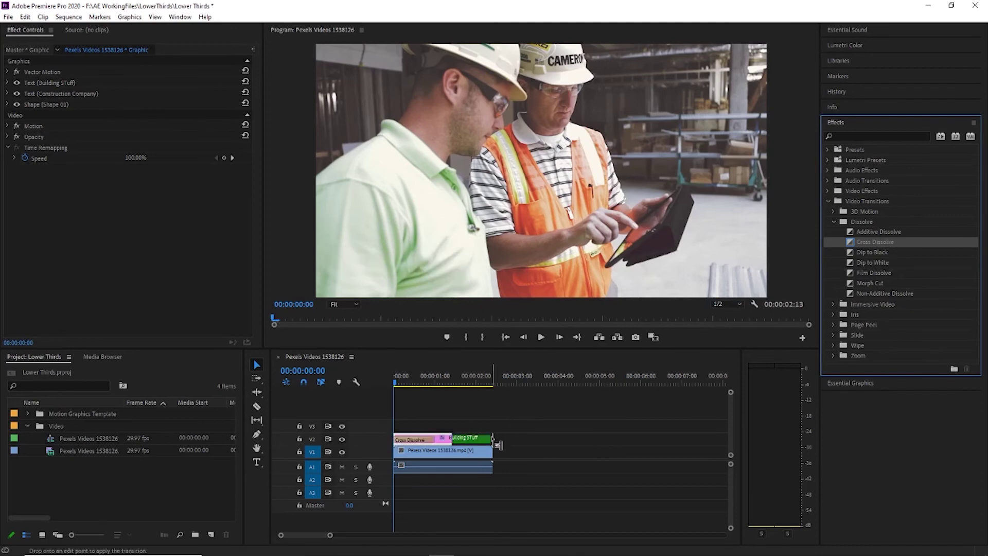
{"action": "left_click_drag", "start_coordinate": [497, 443], "coordinate": [490, 437]}
Shorten the Cross Dissolves at both ends of the graphic clip, making the end one about 13 frames long.
{"action": "left_click", "coordinate": [426, 441]}
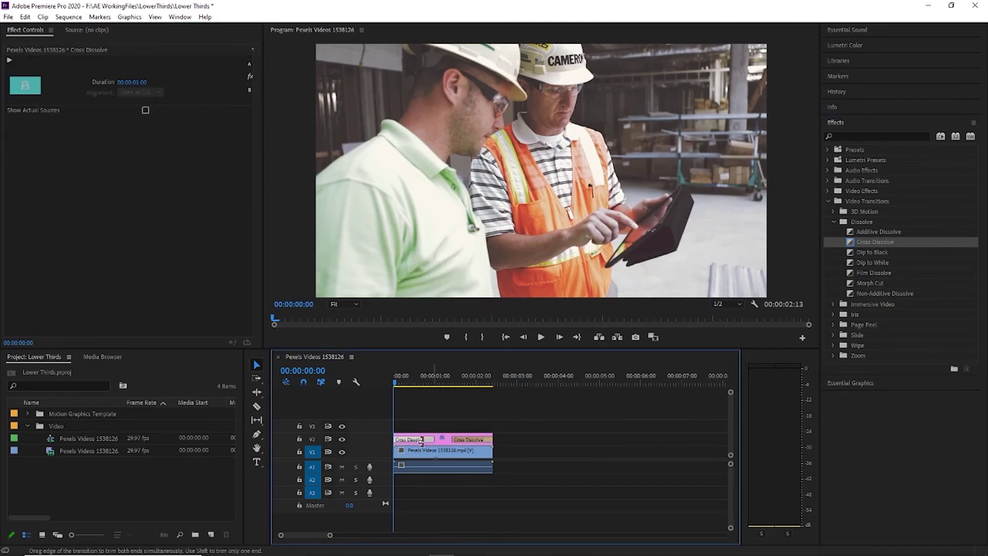
{"action": "left_click_drag", "start_coordinate": [425, 441], "coordinate": [416, 442]}
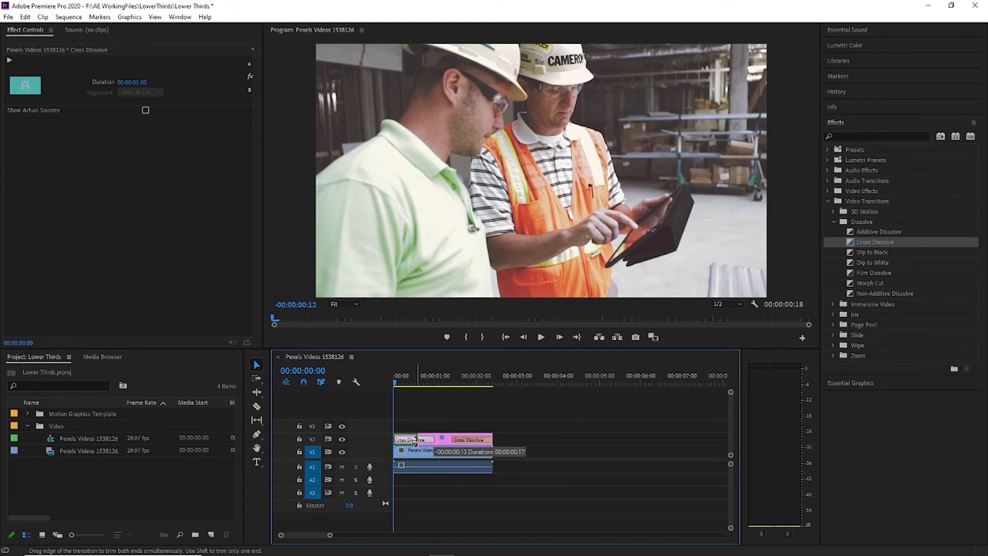
{"action": "left_click", "coordinate": [454, 443]}
{"action": "left_click_drag", "start_coordinate": [453, 441], "coordinate": [480, 439]}
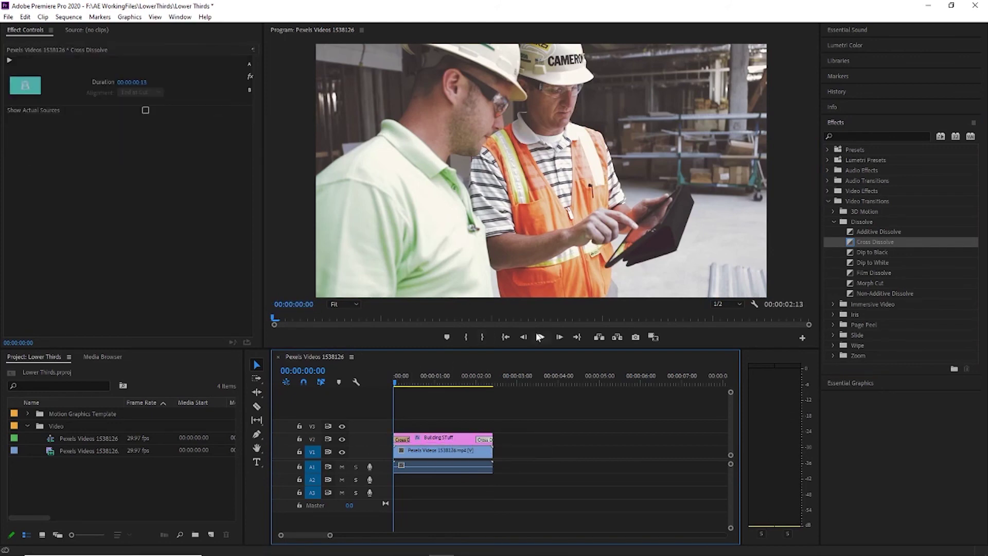
Preview the lower third's fades, set the playback resolution to Full, and replay the sequence from the start.
{"action": "left_click", "coordinate": [540, 337]}
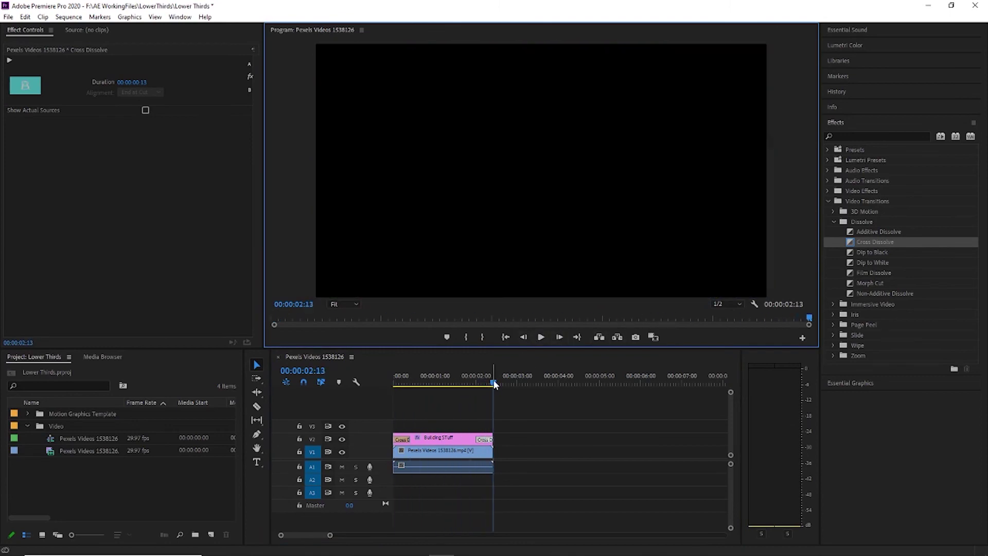
{"action": "left_click_drag", "start_coordinate": [494, 384], "coordinate": [395, 383]}
{"action": "left_click", "coordinate": [740, 304]}
{"action": "left_click", "coordinate": [736, 323]}
{"action": "left_click", "coordinate": [540, 339]}
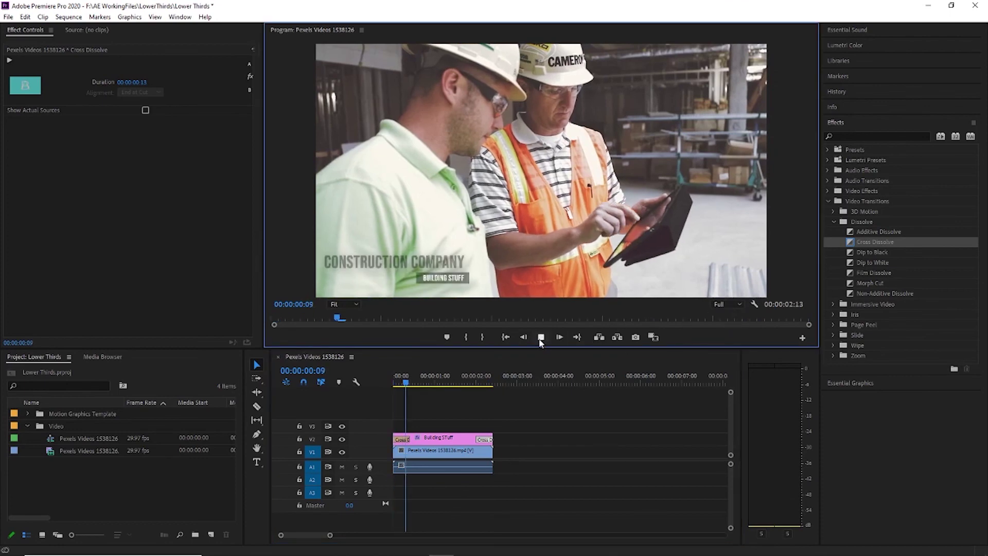